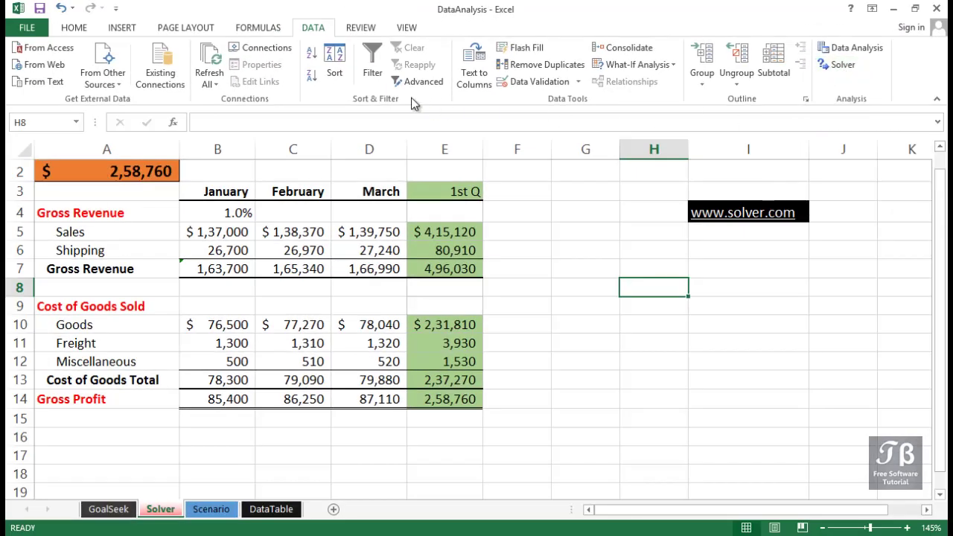
Check the Solver Add-in in Excel Options' add-ins settings, closing without changes
{"action": "left_click", "coordinate": [25, 27]}
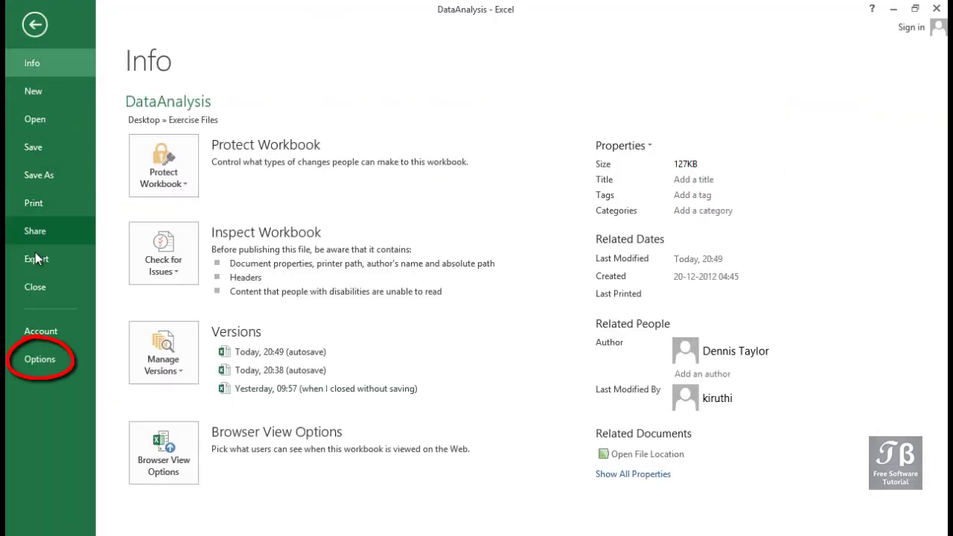
{"action": "left_click", "coordinate": [37, 360]}
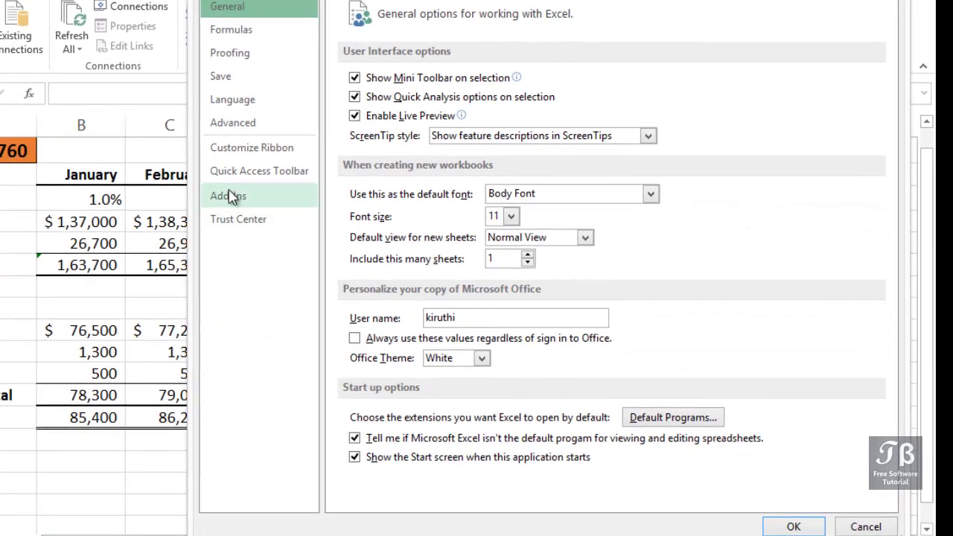
{"action": "left_click", "coordinate": [232, 197]}
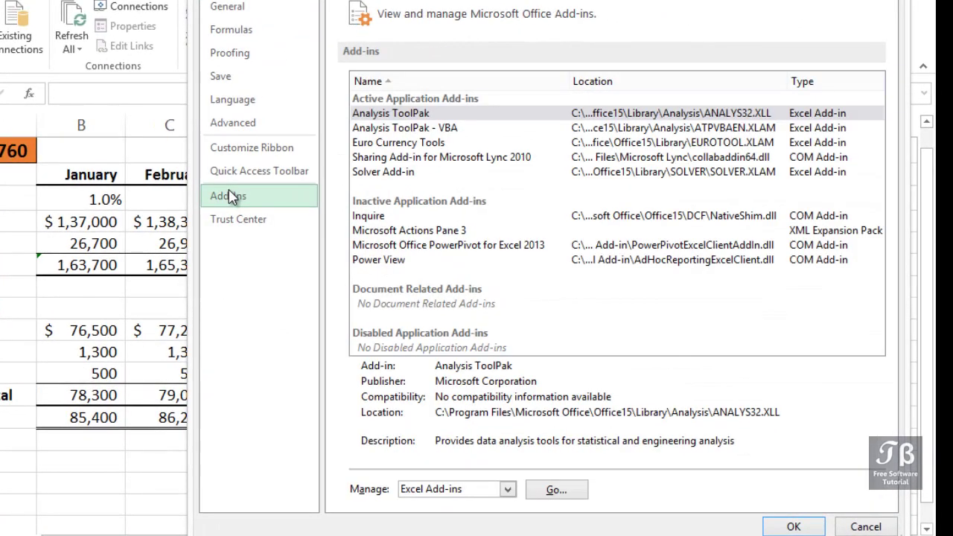
{"action": "left_click", "coordinate": [397, 173]}
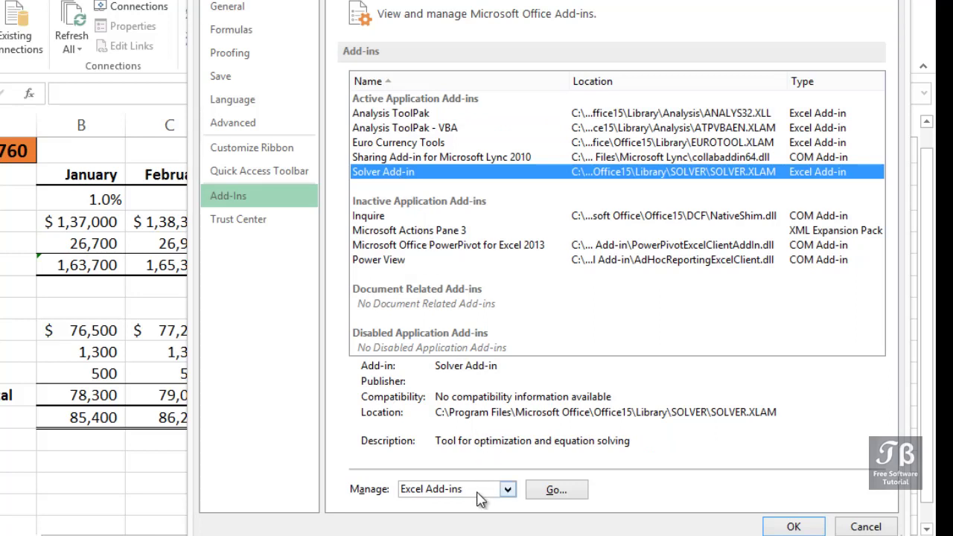
{"action": "left_click", "coordinate": [551, 493]}
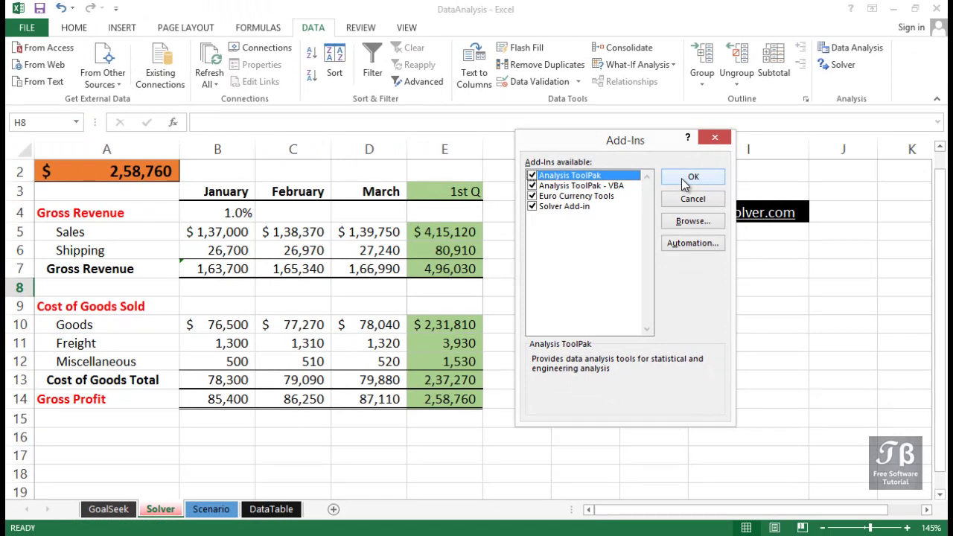
{"action": "left_click", "coordinate": [681, 197]}
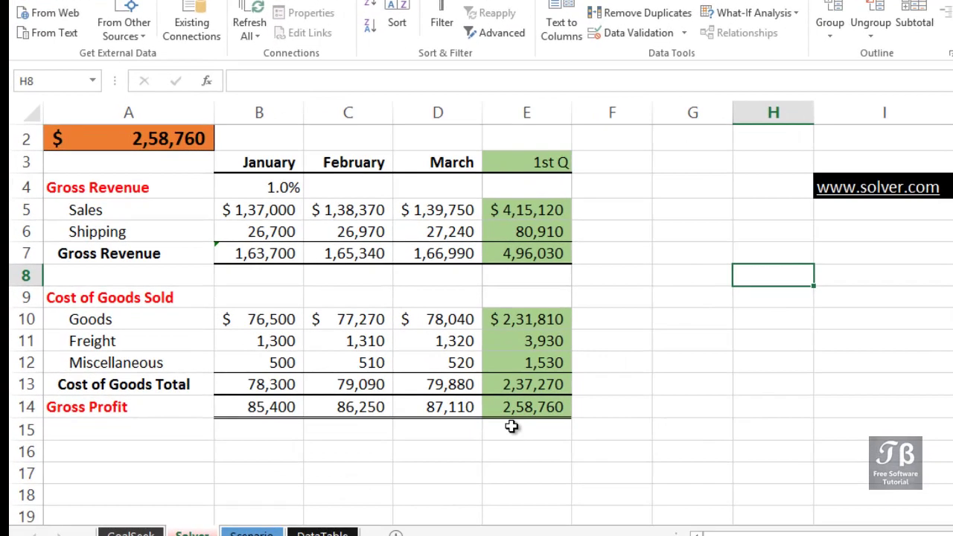
Inspect the Sales formulas in B5, C5, D5 and the Gross Profit formula in E14
{"action": "left_click", "coordinate": [515, 411]}
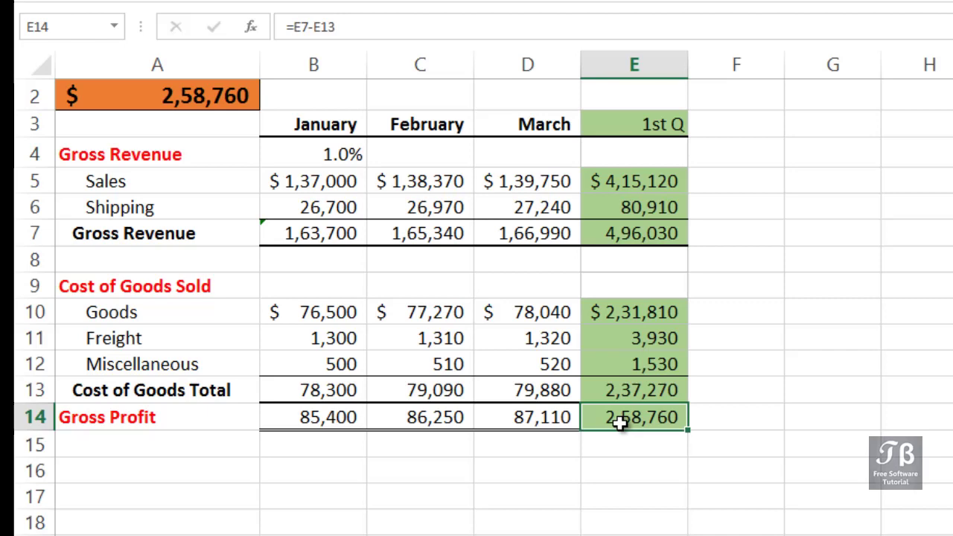
{"action": "left_click", "coordinate": [348, 184]}
{"action": "left_click", "coordinate": [431, 180]}
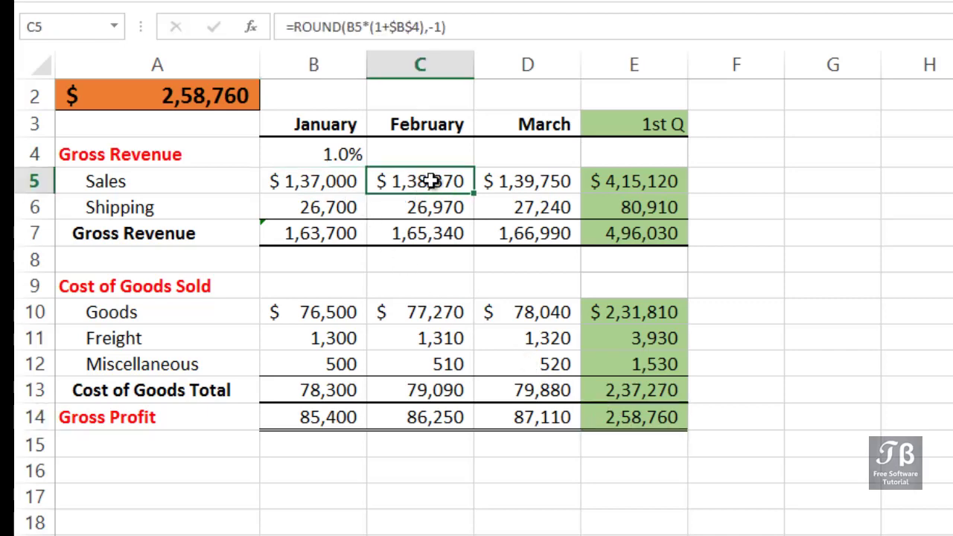
{"action": "left_click", "coordinate": [520, 186]}
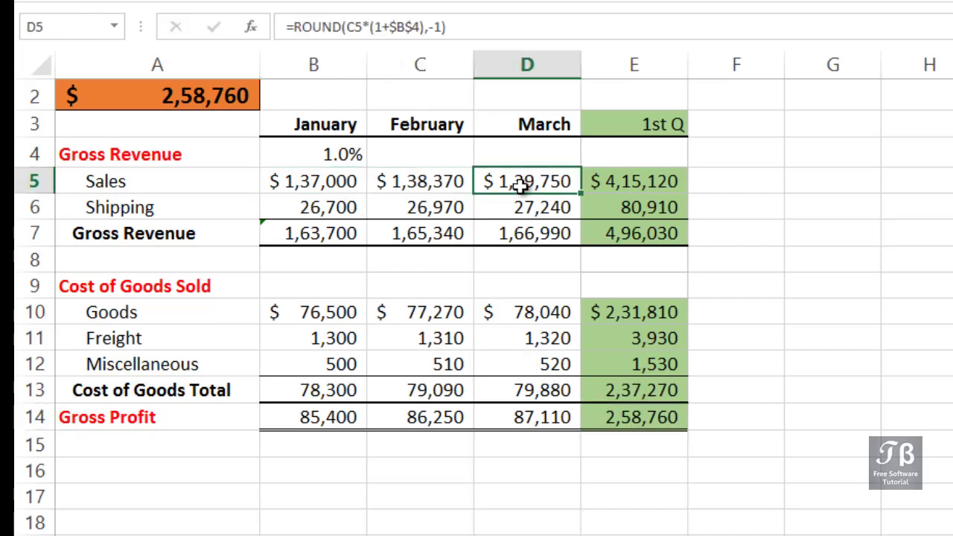
{"action": "left_click", "coordinate": [447, 184]}
{"action": "left_click", "coordinate": [523, 184]}
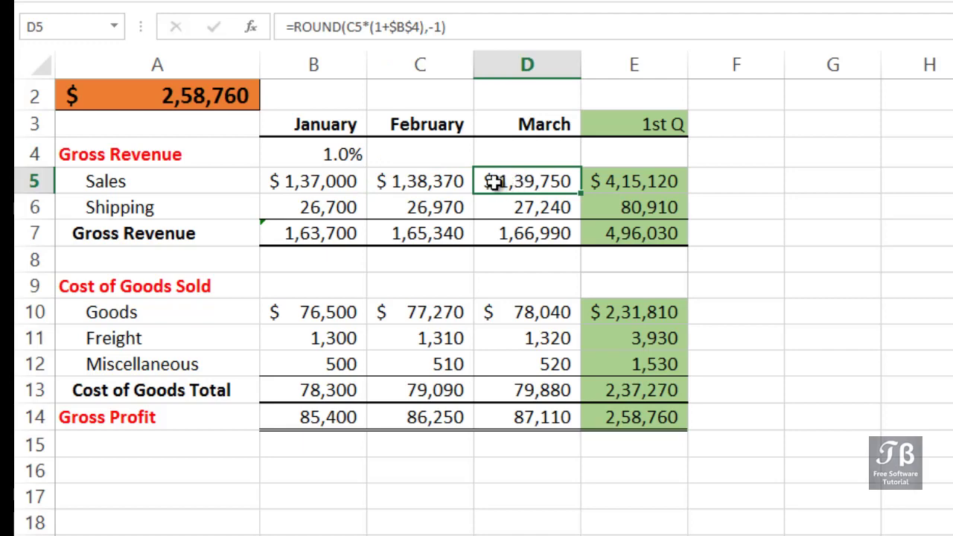
{"action": "left_click", "coordinate": [614, 421]}
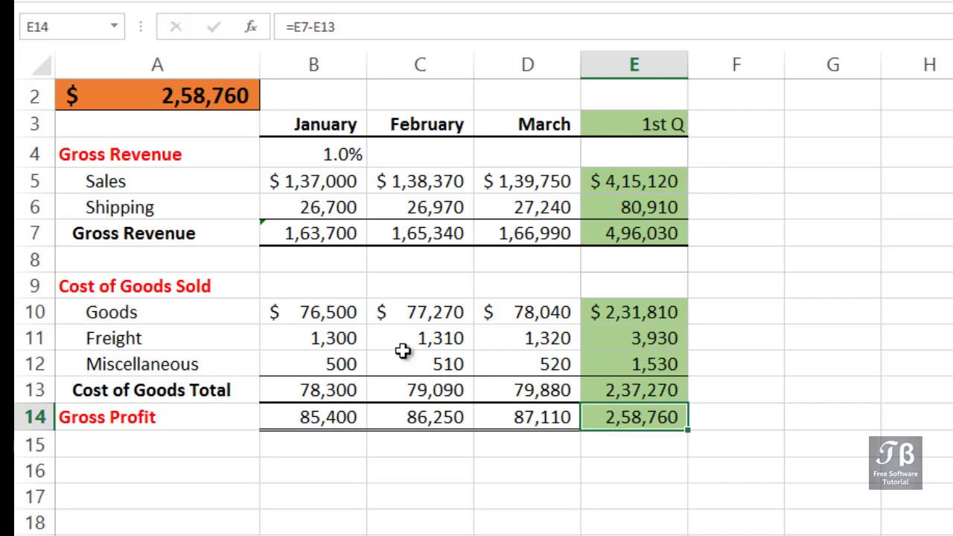
Review January Sales B5, Shipping B6 and Goods B10, then select E14
{"action": "left_click", "coordinate": [305, 186]}
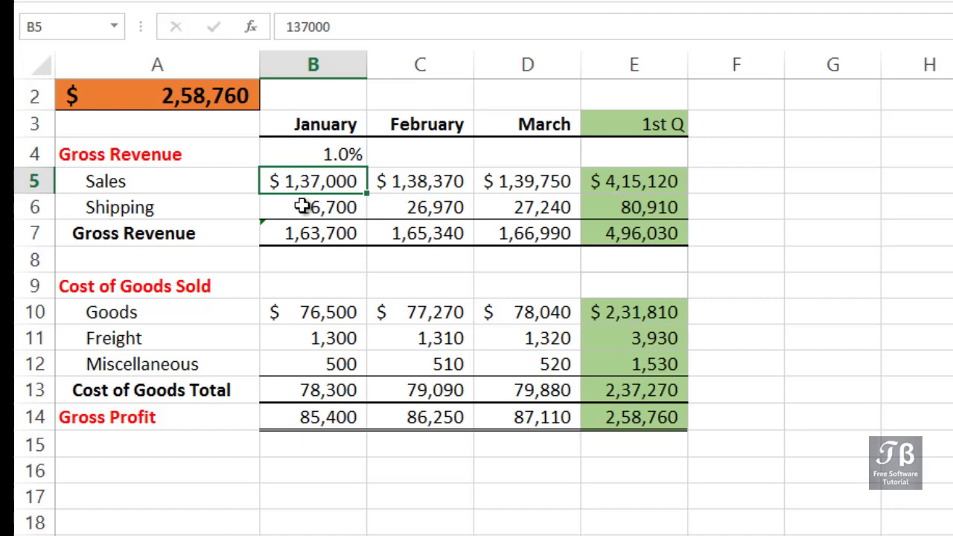
{"action": "left_click", "coordinate": [301, 207]}
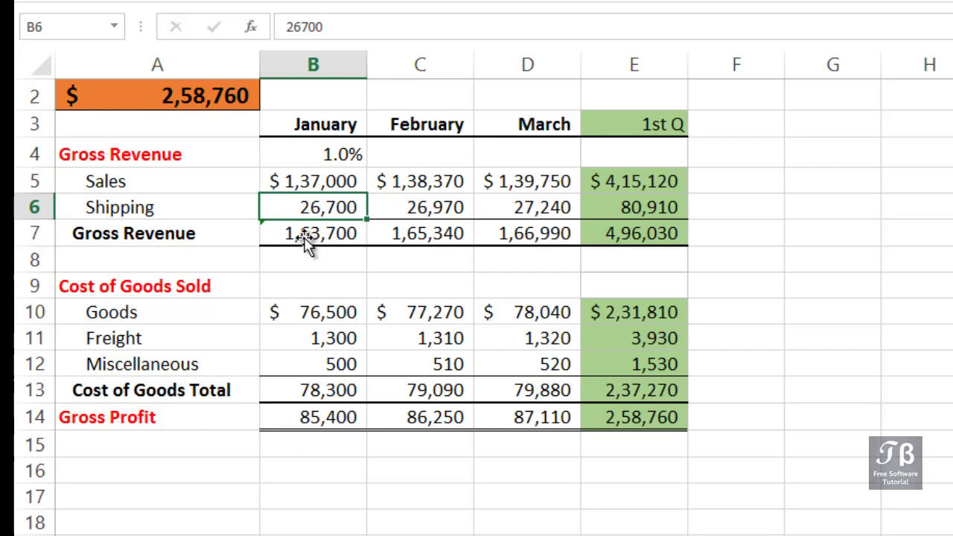
{"action": "left_click", "coordinate": [328, 314]}
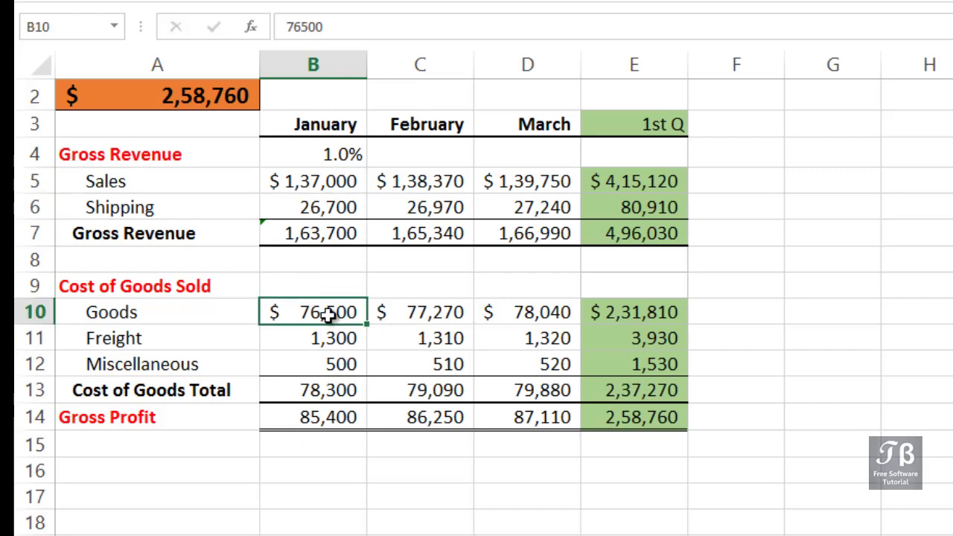
{"action": "left_click", "coordinate": [332, 180]}
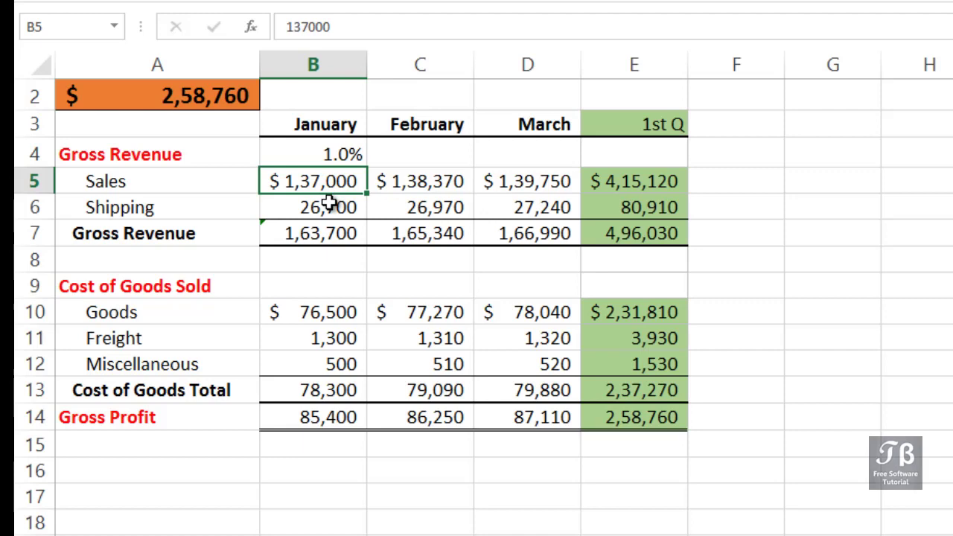
{"action": "left_click", "coordinate": [329, 202]}
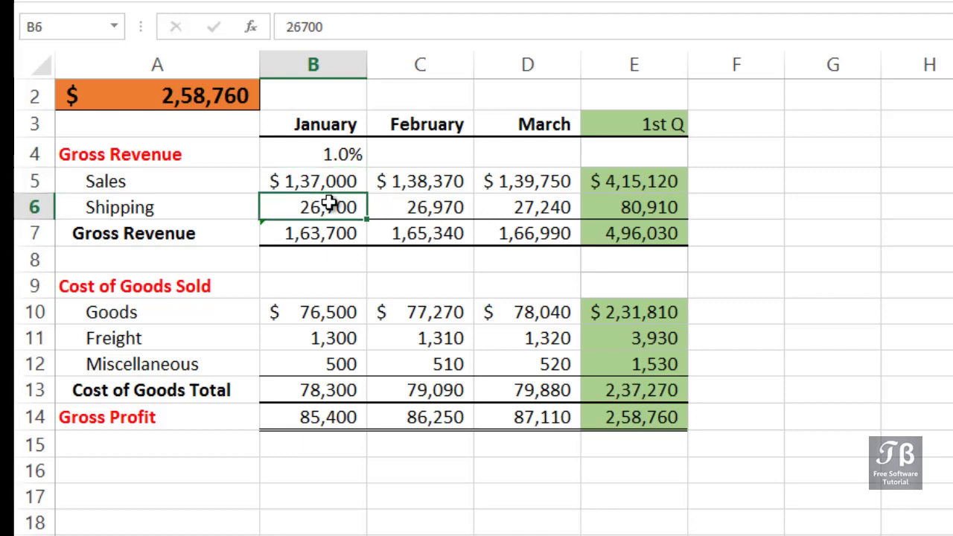
{"action": "left_click", "coordinate": [320, 316]}
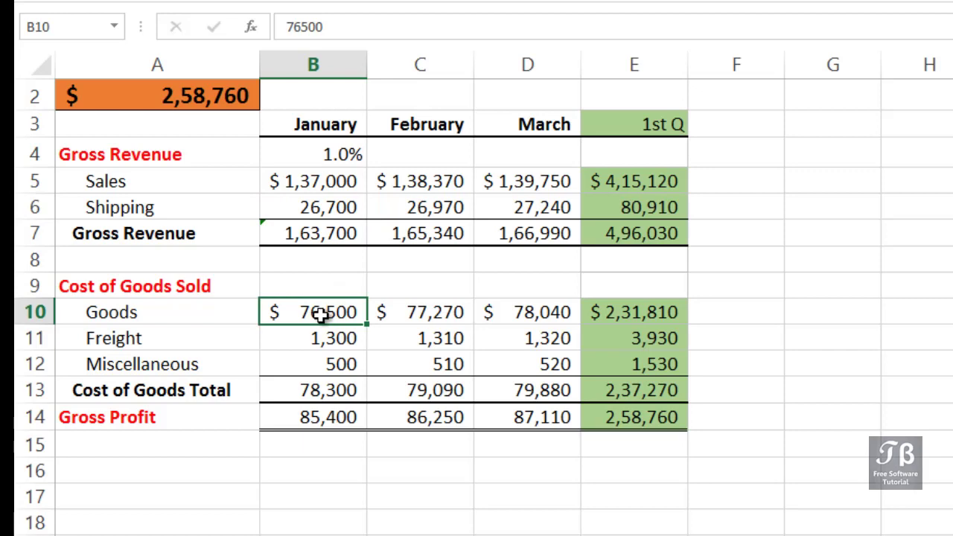
{"action": "left_click", "coordinate": [653, 420]}
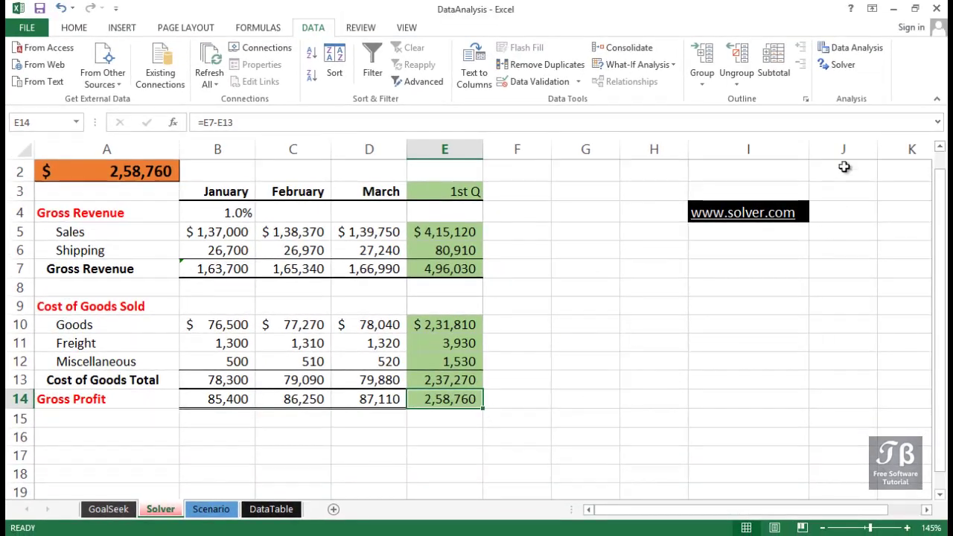
In Solver, set objective E14 to reach the value 265000
{"action": "left_click", "coordinate": [842, 67]}
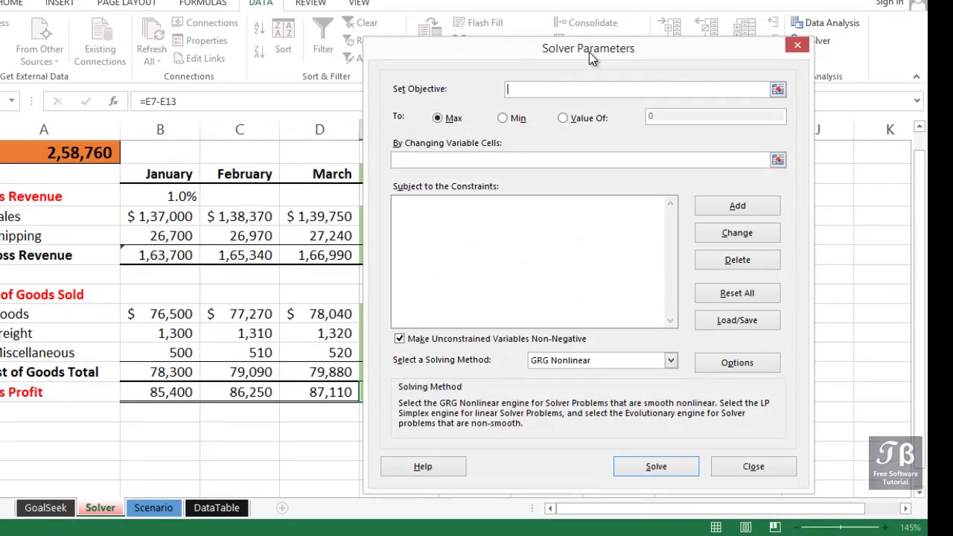
{"action": "left_click_drag", "start_coordinate": [589, 52], "coordinate": [591, 33]}
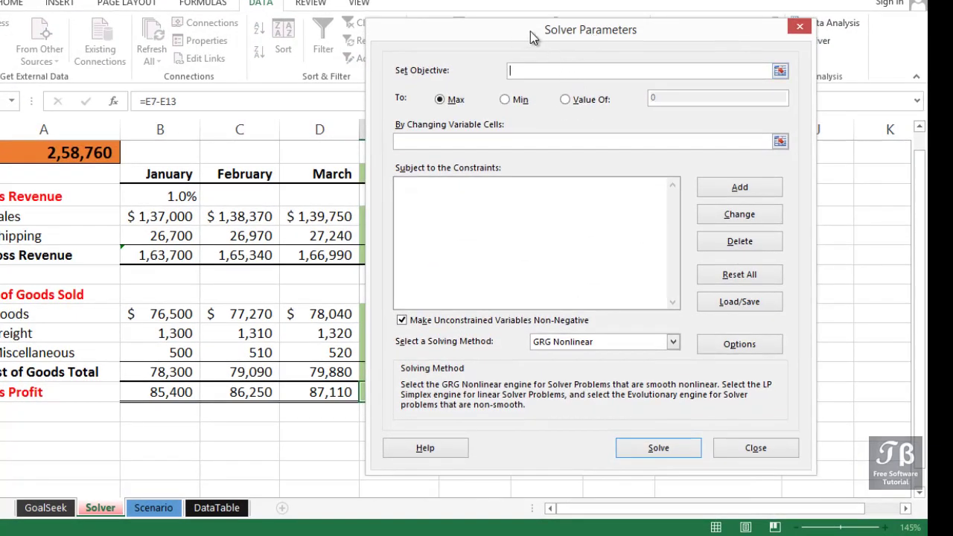
{"action": "left_click_drag", "start_coordinate": [530, 31], "coordinate": [565, 30]}
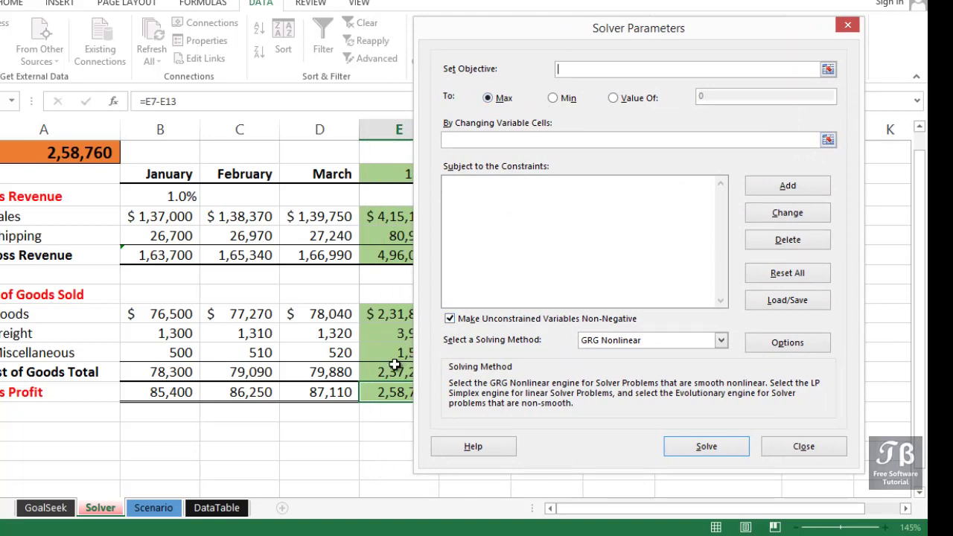
{"action": "left_click", "coordinate": [385, 393]}
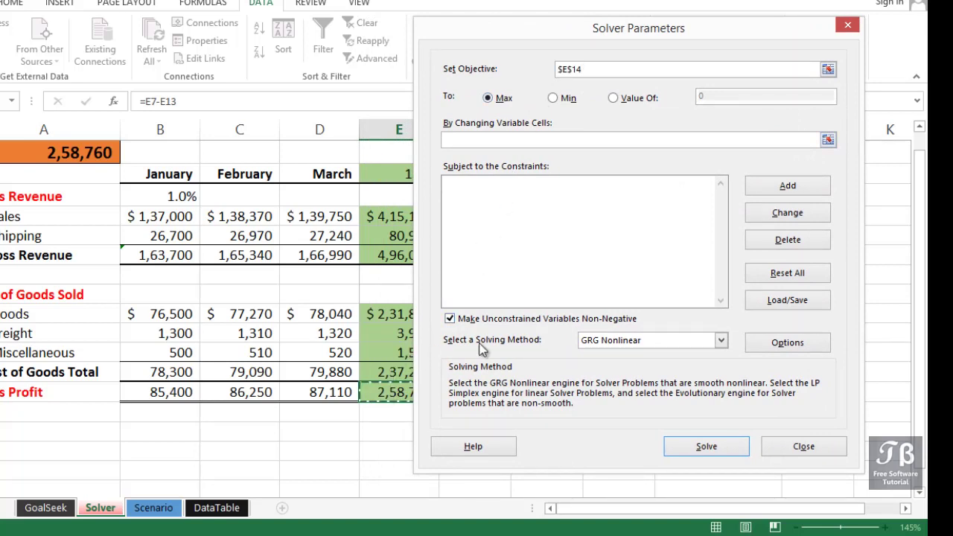
{"action": "left_click", "coordinate": [612, 98]}
{"action": "left_click", "coordinate": [603, 139]}
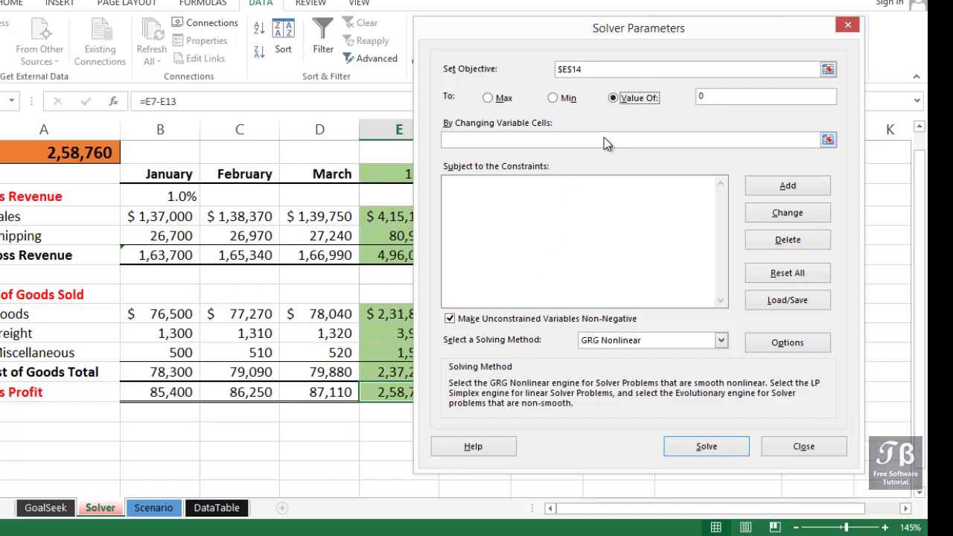
{"action": "double_click", "coordinate": [733, 97]}
{"action": "type", "text": "2"}
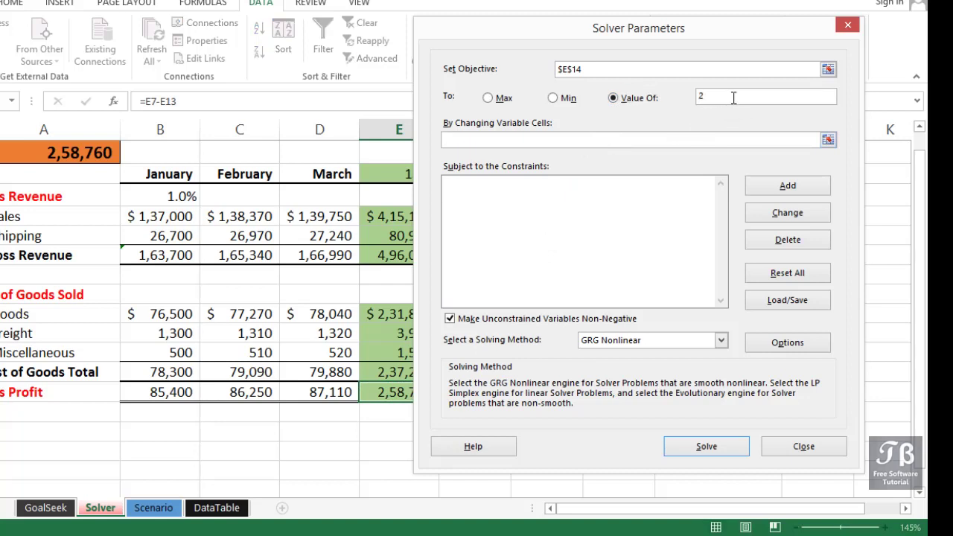
{"action": "type", "text": "65000"}
Set Solver's variable cells to B5:B6 and B10
{"action": "left_click", "coordinate": [681, 136]}
{"action": "left_click_drag", "start_coordinate": [173, 217], "coordinate": [177, 233]}
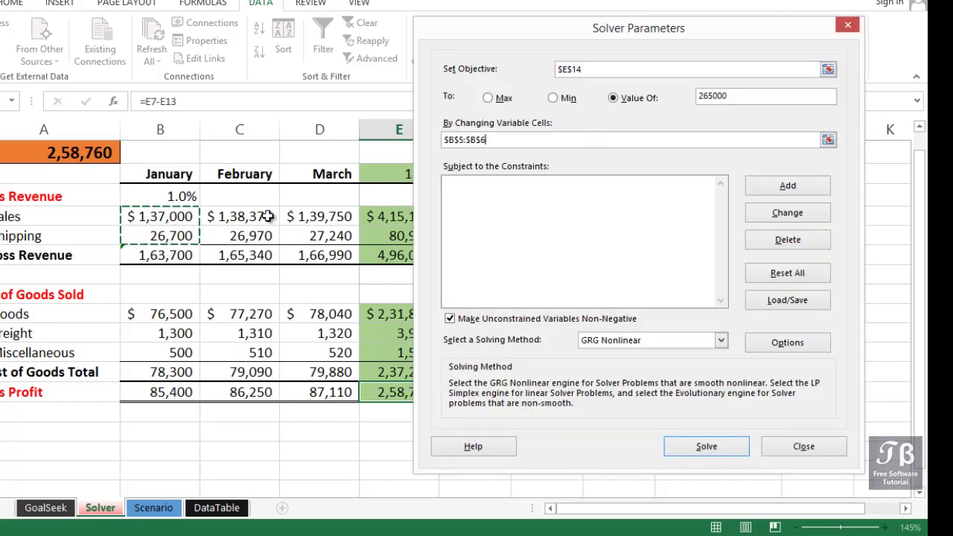
{"action": "type", "text": ","}
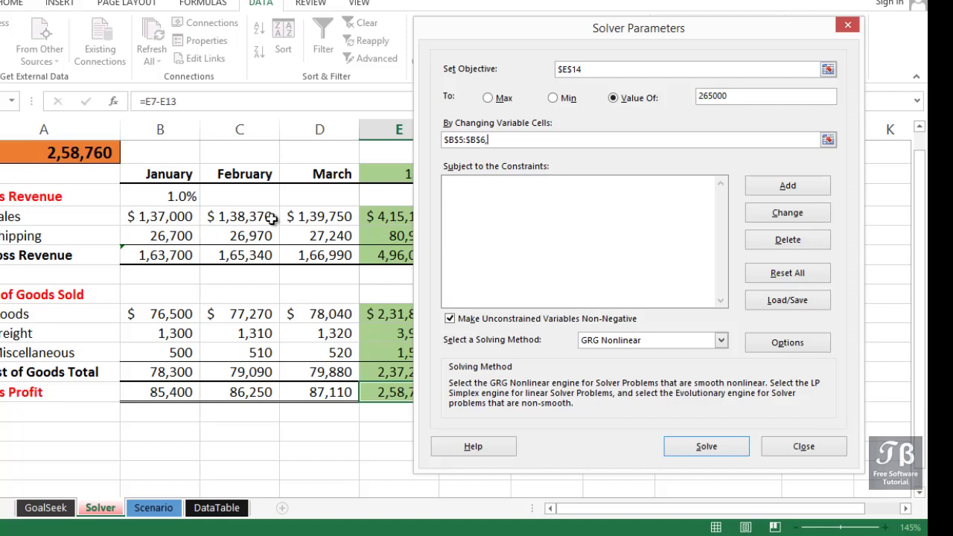
{"action": "left_click", "coordinate": [181, 313]}
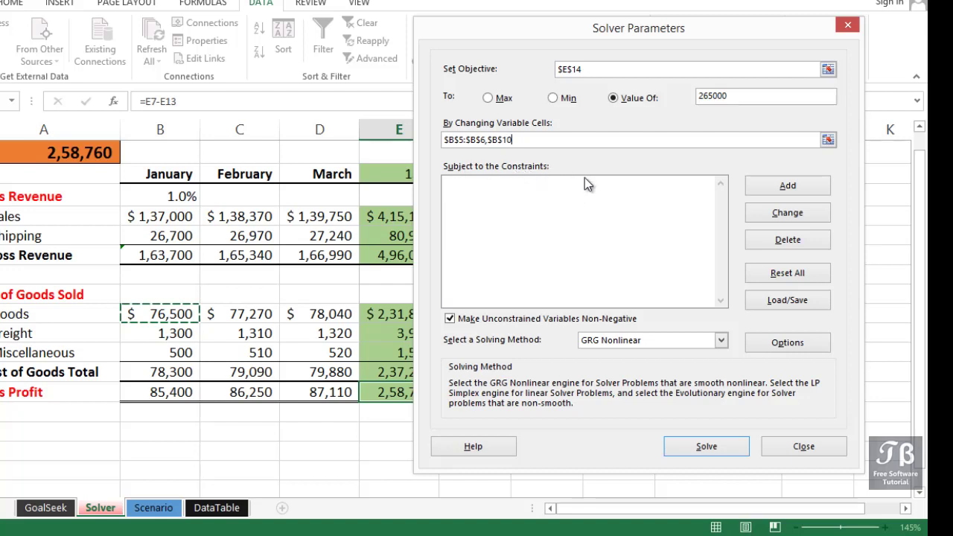
{"action": "left_click", "coordinate": [801, 187]}
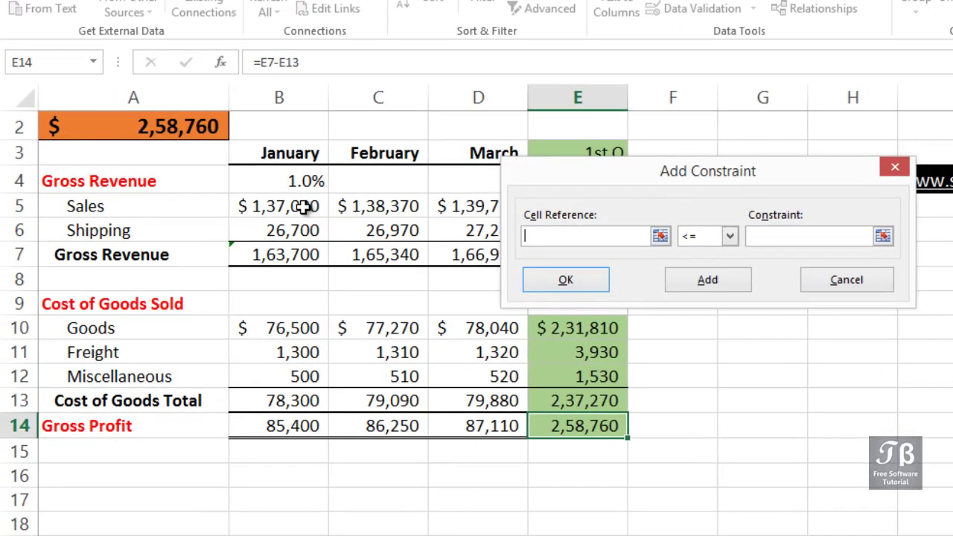
Add constraints B5 <= 140000 and B6 <= 28000
{"action": "left_click", "coordinate": [304, 207]}
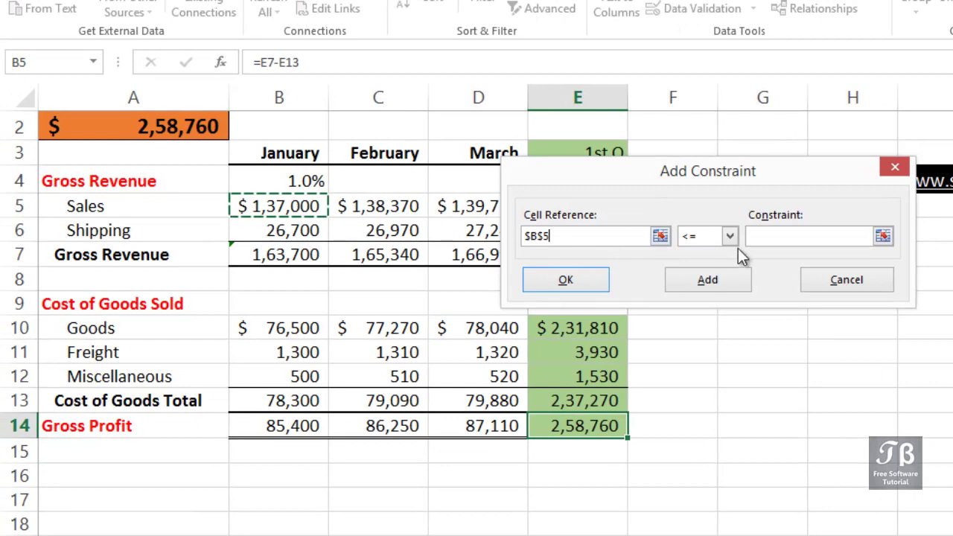
{"action": "left_click", "coordinate": [812, 235]}
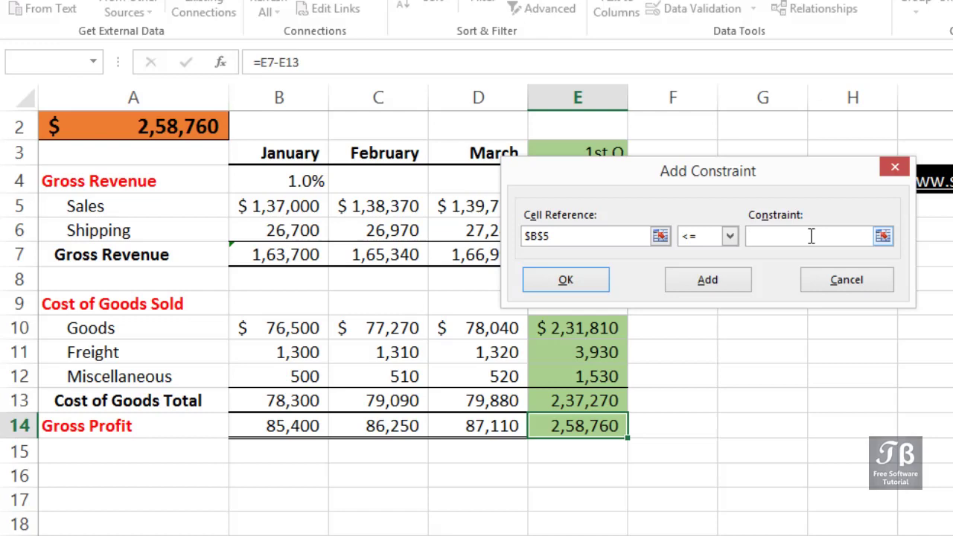
{"action": "type", "text": "140000"}
{"action": "left_click", "coordinate": [716, 281]}
{"action": "left_click", "coordinate": [256, 231]}
{"action": "left_click", "coordinate": [758, 237]}
{"action": "type", "text": "28000"}
Save the B6 limit, then add the constraint B10 >= 75000 and confirm
{"action": "left_click", "coordinate": [721, 280]}
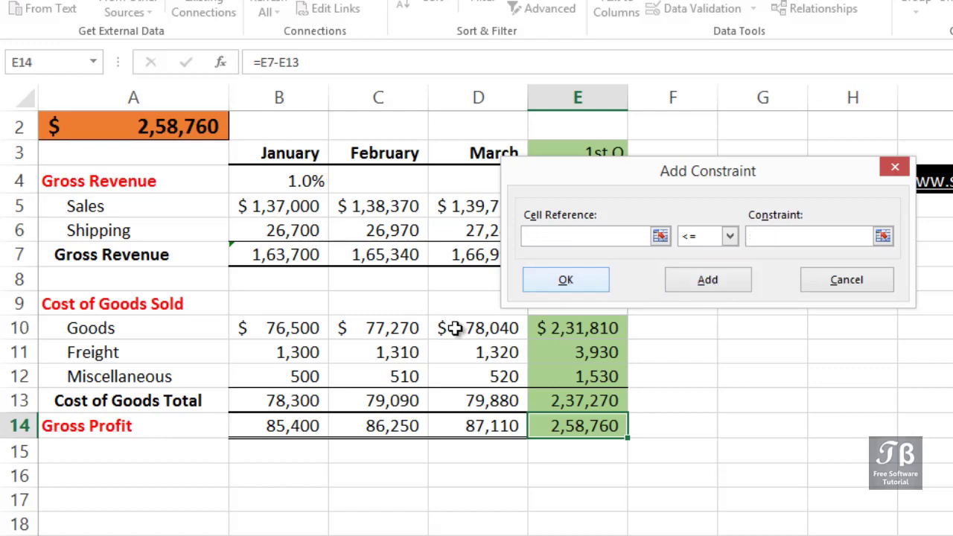
{"action": "left_click", "coordinate": [294, 328]}
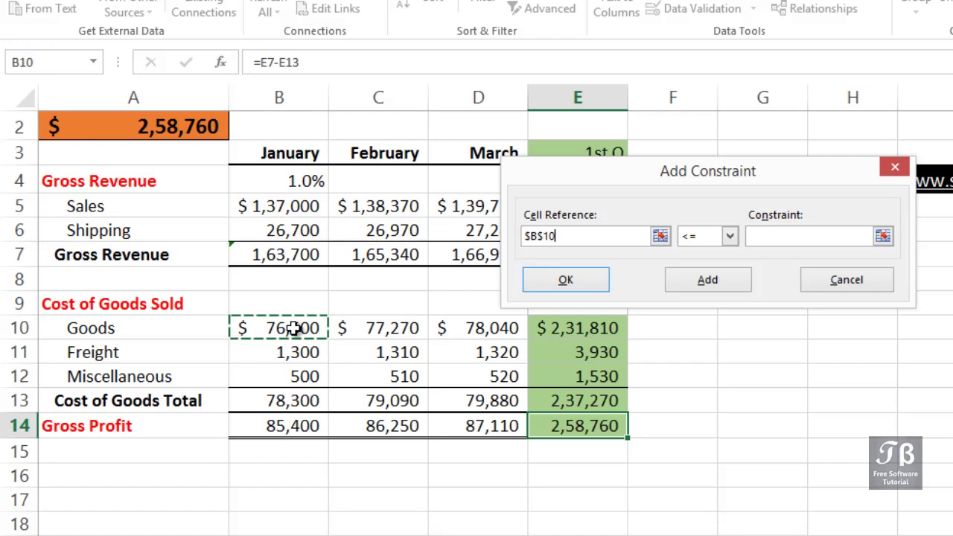
{"action": "left_click", "coordinate": [730, 236]}
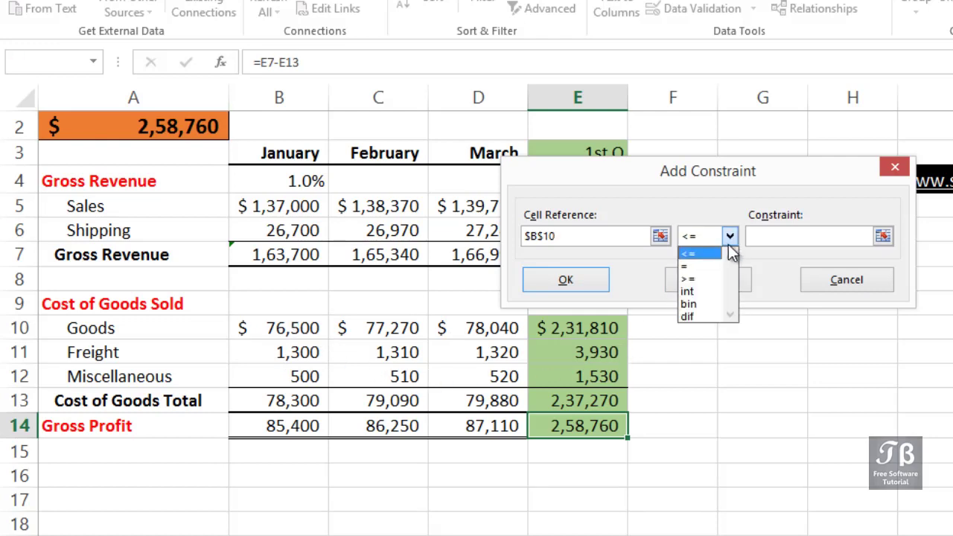
{"action": "left_click", "coordinate": [713, 280]}
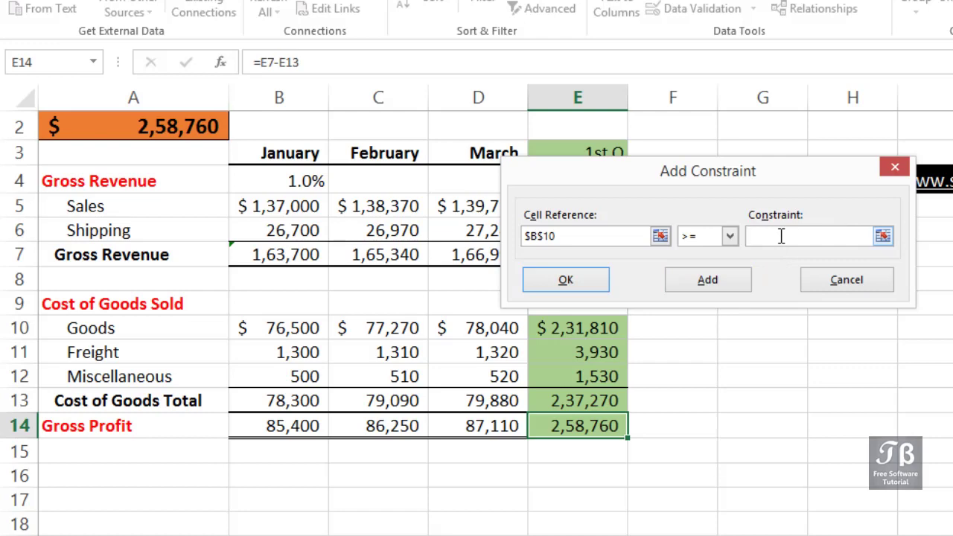
{"action": "type", "text": "75000"}
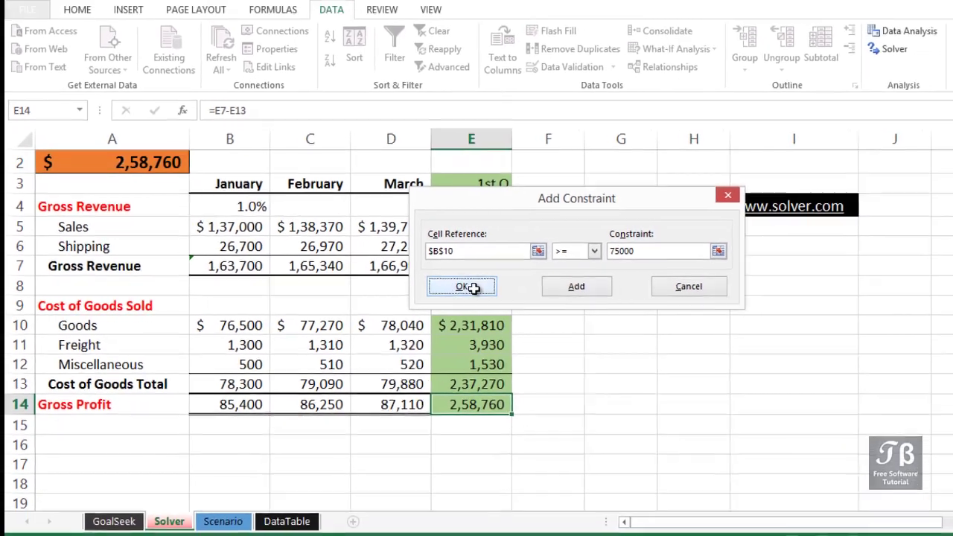
{"action": "left_click", "coordinate": [542, 289]}
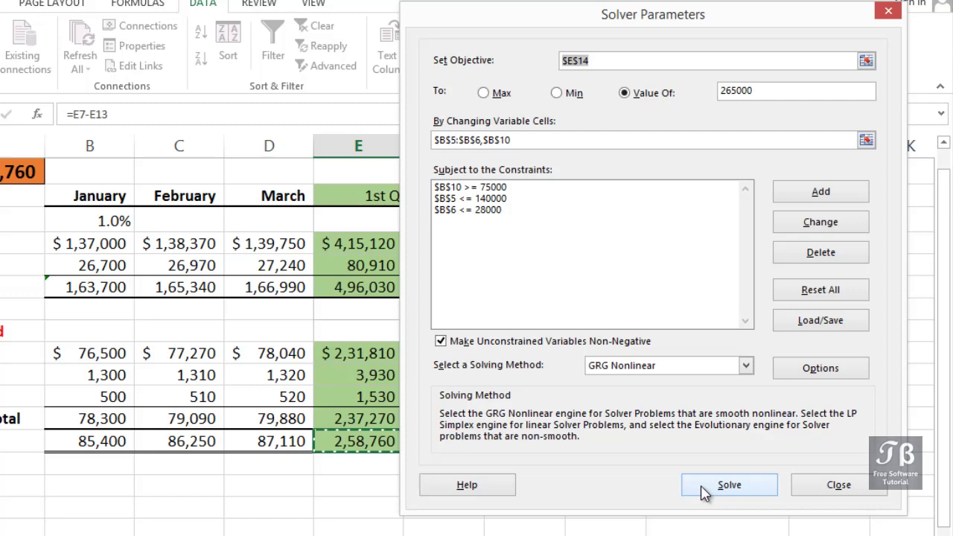
Solve with GRG Nonlinear, giving Sales 1,37,687, Shipping 27,387, Goods 75,813
{"action": "left_click", "coordinate": [745, 367]}
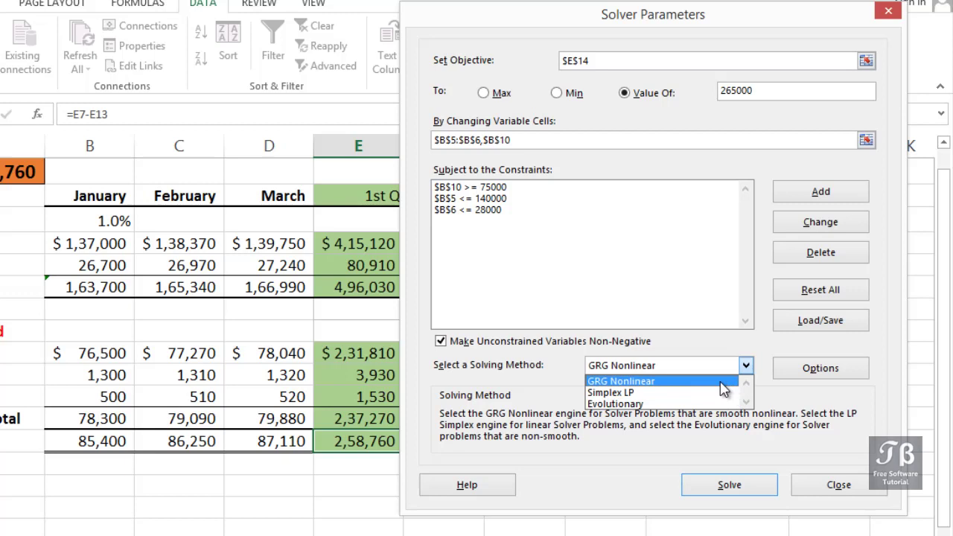
{"action": "left_click", "coordinate": [724, 382]}
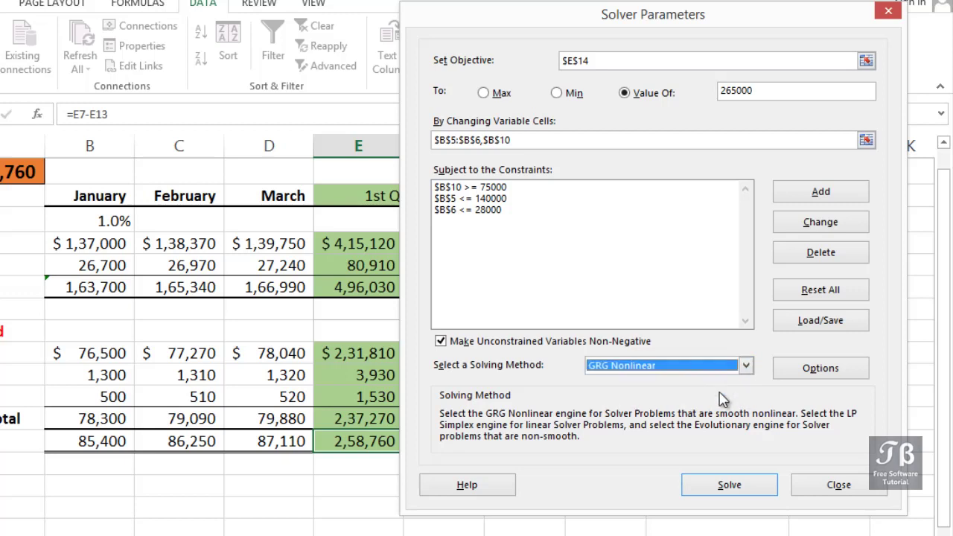
{"action": "left_click", "coordinate": [729, 486]}
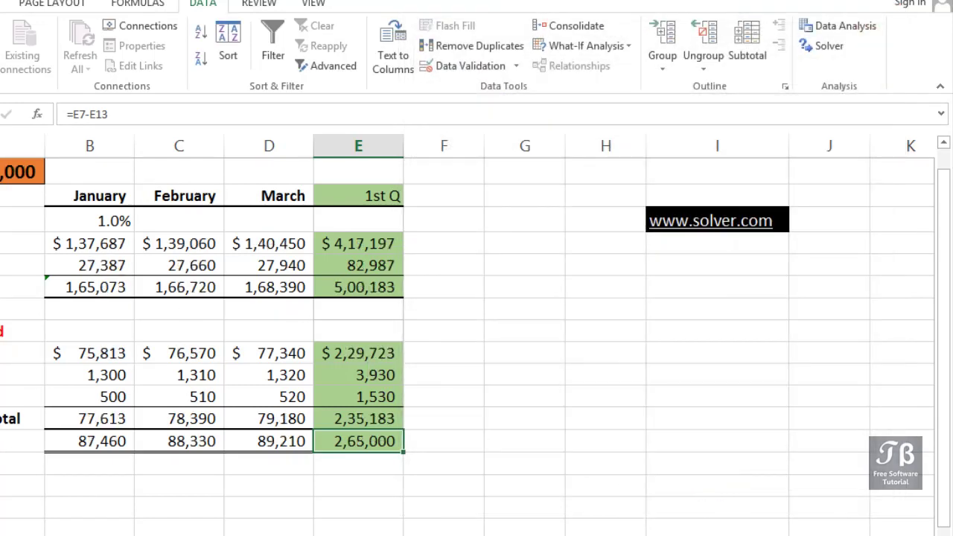
Restore original values (Sales 1,37,000, Shipping 26,700, Goods 76,500) and reopen Solver Parameters
{"action": "left_click_drag", "start_coordinate": [196, 251], "coordinate": [592, 172]}
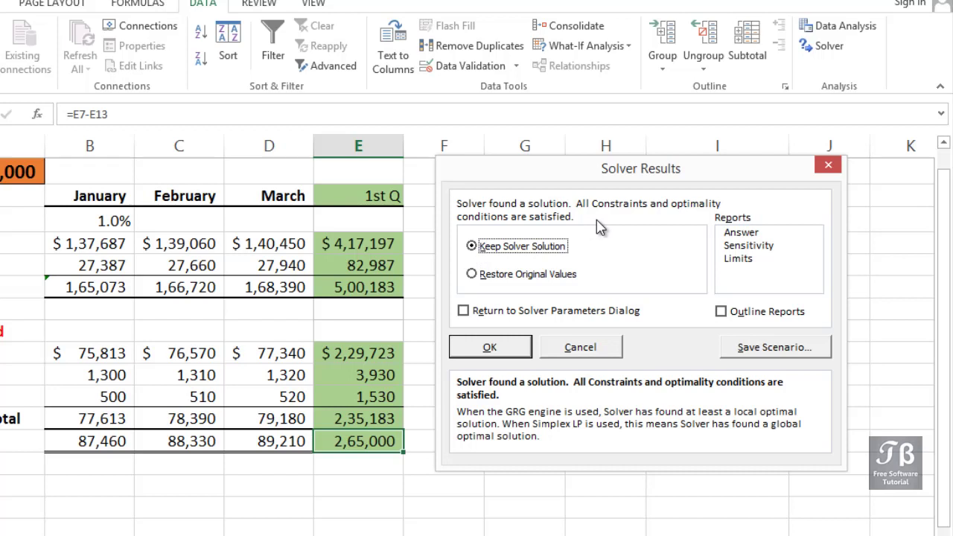
{"action": "left_click", "coordinate": [463, 311]}
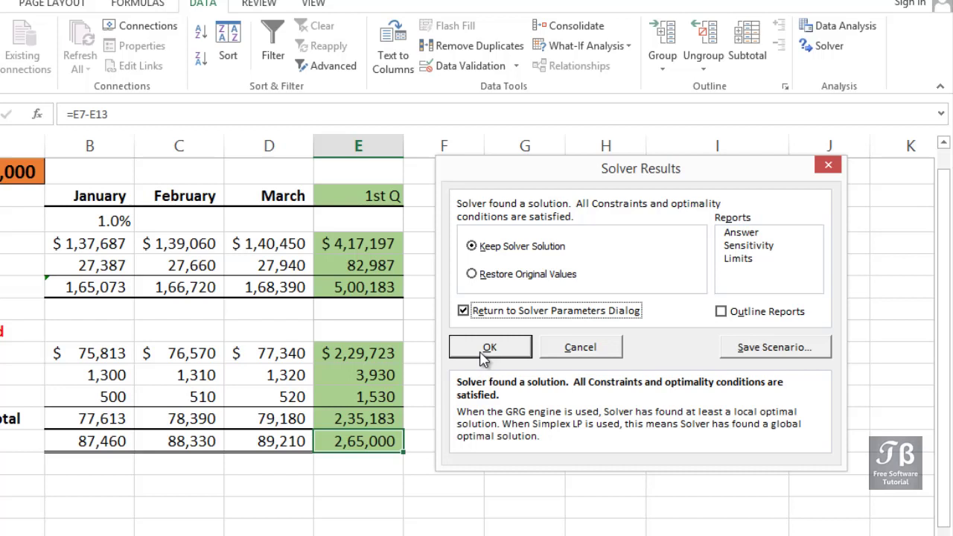
{"action": "left_click", "coordinate": [474, 275]}
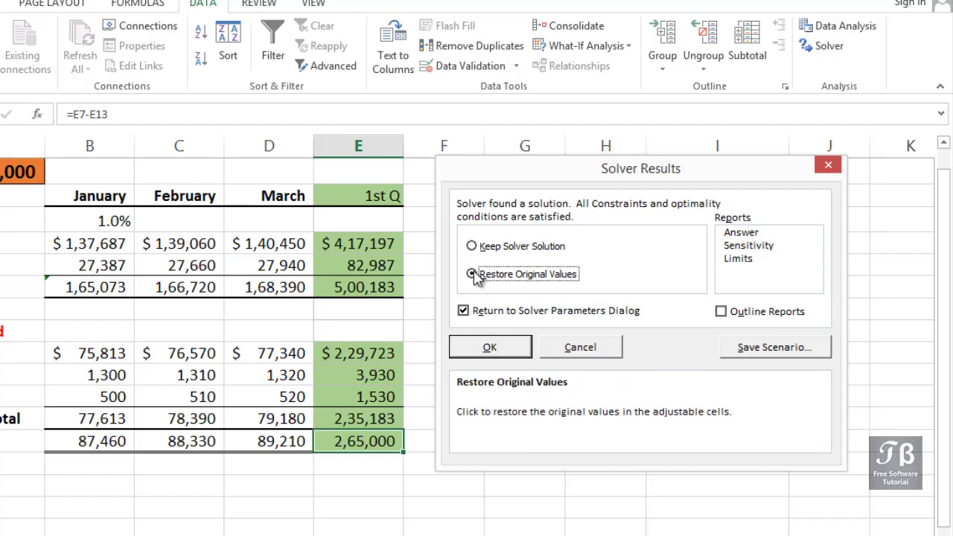
{"action": "left_click", "coordinate": [491, 347]}
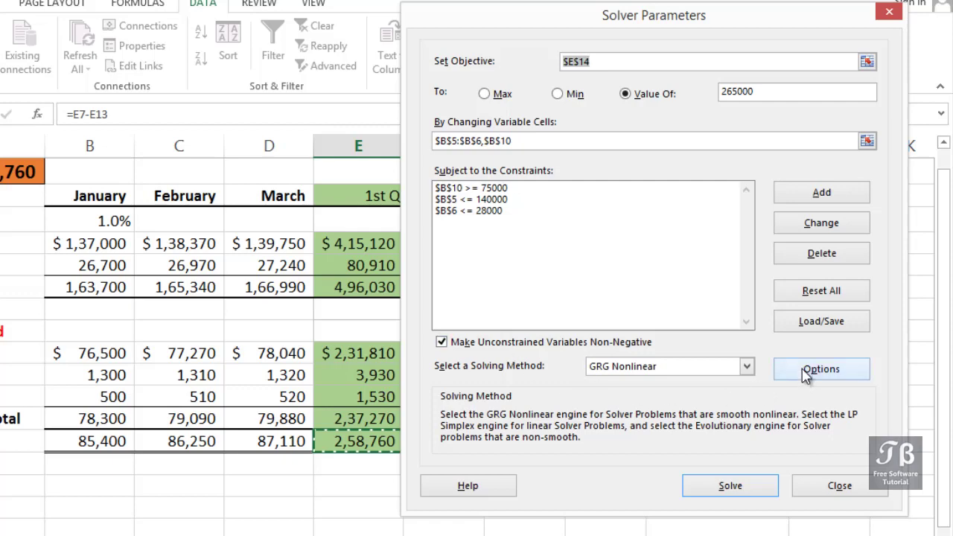
{"action": "key", "text": "Escape"}
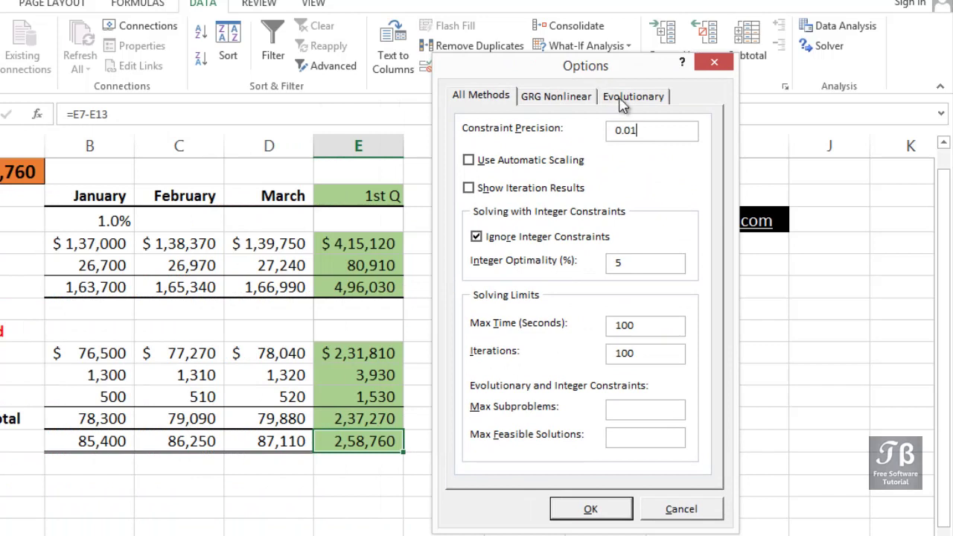
{"action": "left_click", "coordinate": [623, 104]}
{"action": "left_click", "coordinate": [567, 106]}
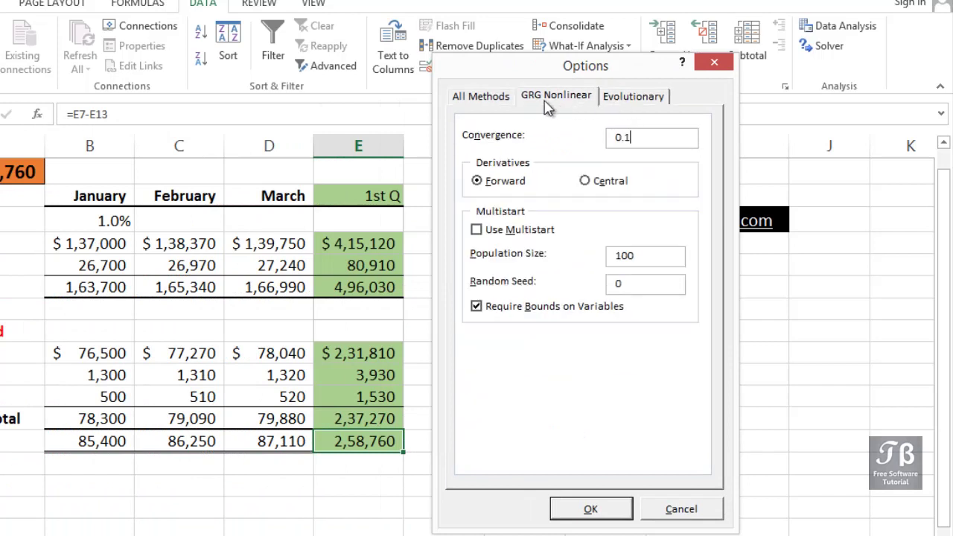
{"action": "left_click", "coordinate": [493, 104]}
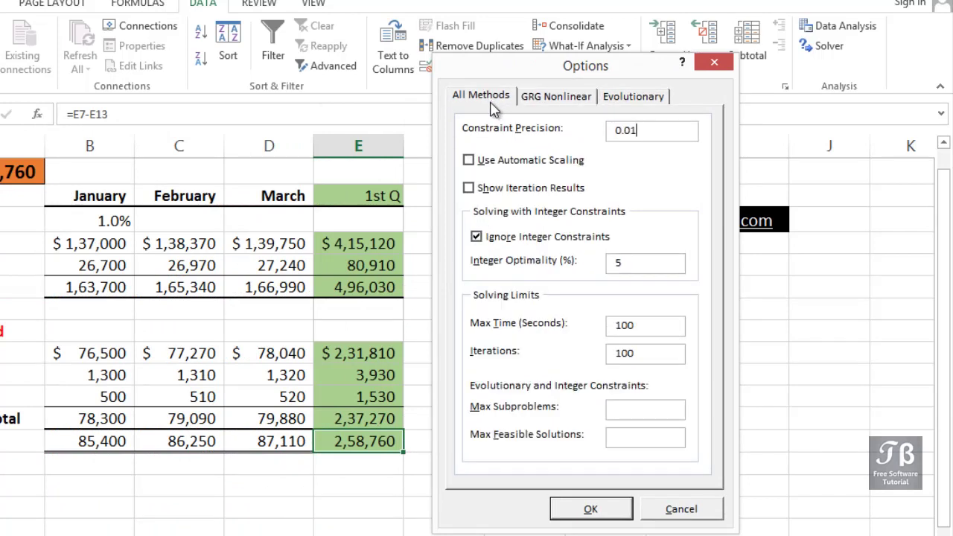
{"action": "left_click", "coordinate": [662, 509]}
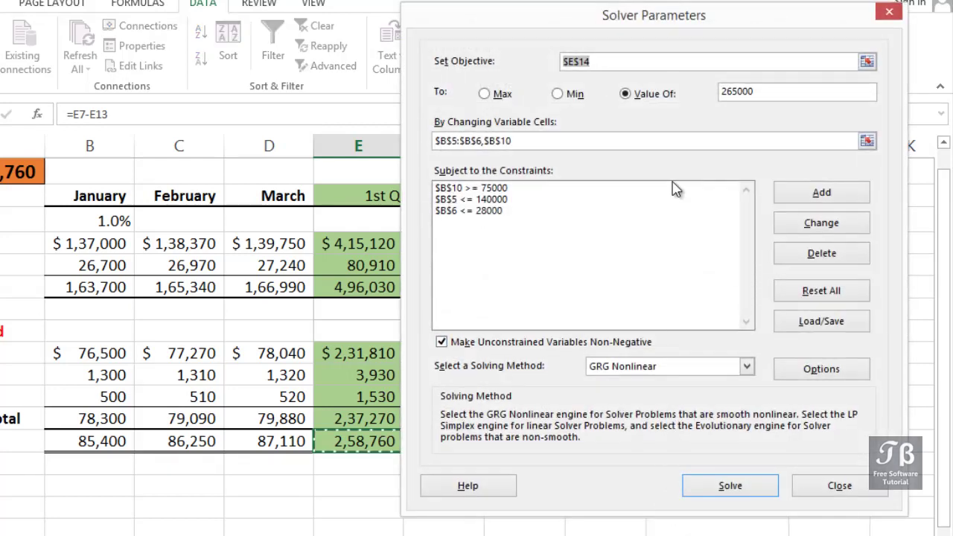
{"action": "left_click_drag", "start_coordinate": [656, 21], "coordinate": [363, 29]}
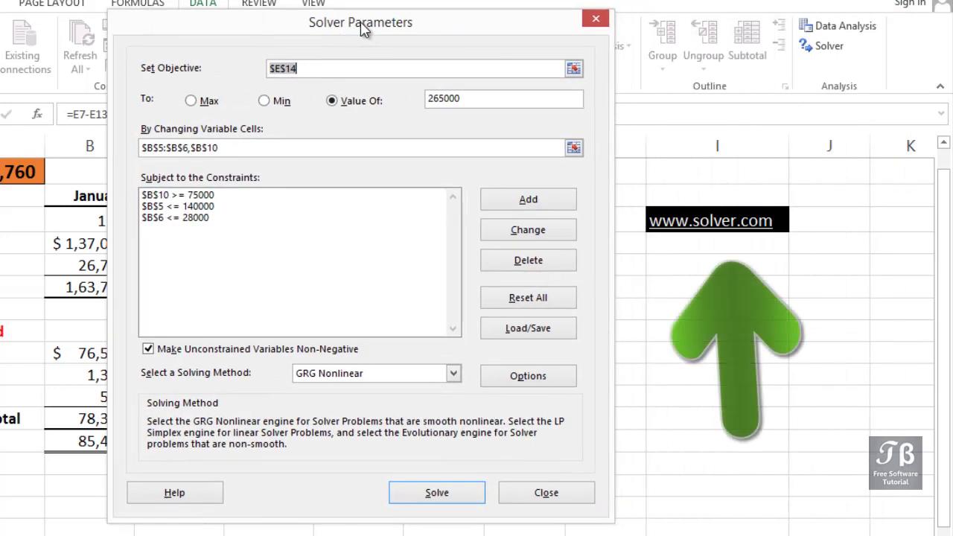